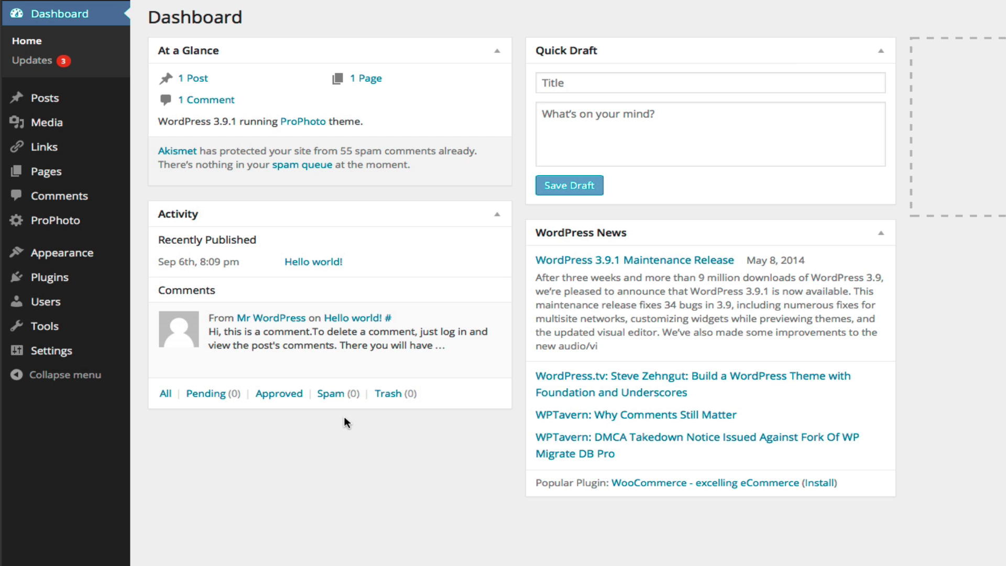
Go to the ProPhoto Manage Designs page from the admin sidebar.
mouse_move(63, 223)
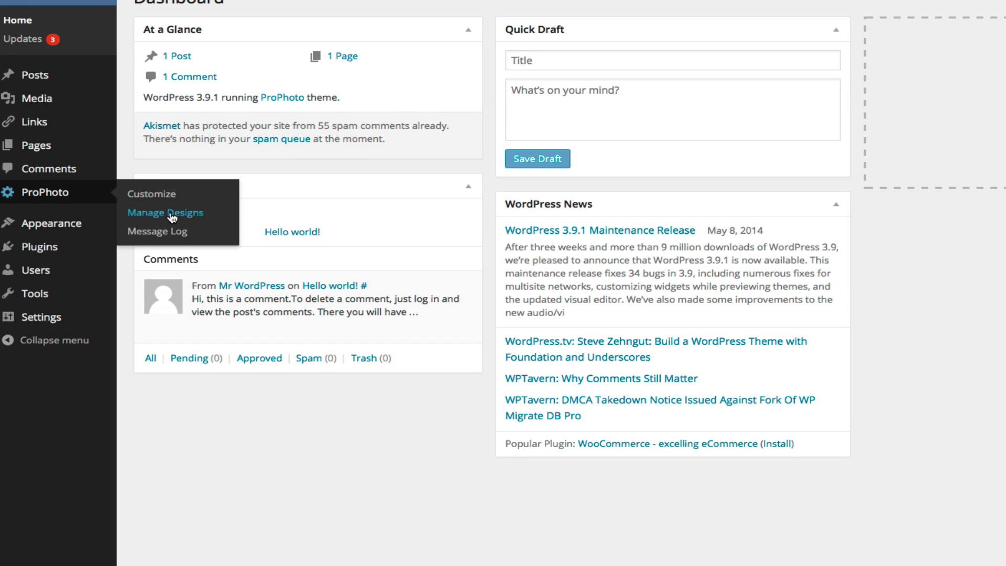
left_click(172, 214)
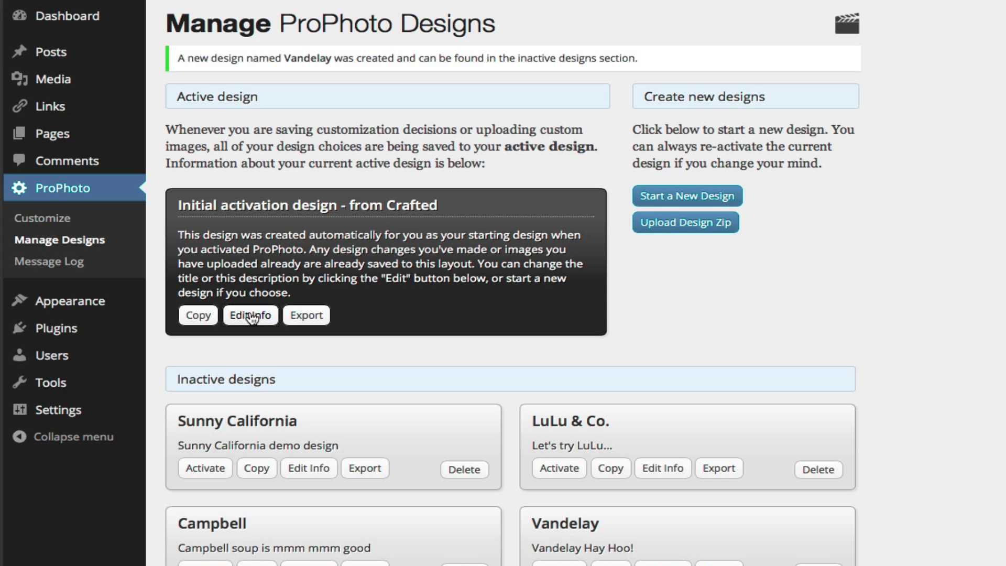
Rename the active design to 'New Design', replace its description with 'sldfjskdjal', and save.
left_click(251, 315)
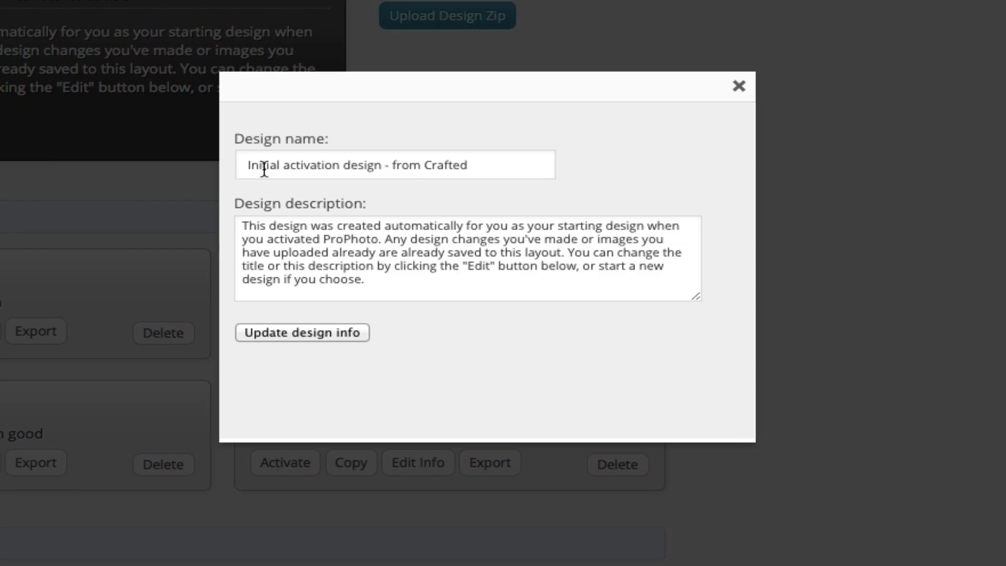
double_click(549, 342)
triple_click(271, 169)
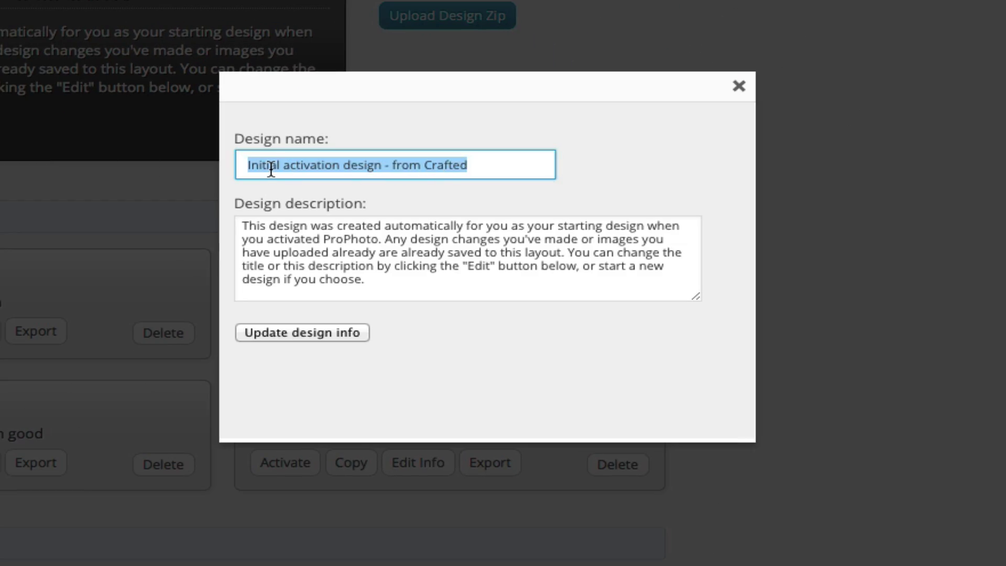
type("New Design")
key("Tab")
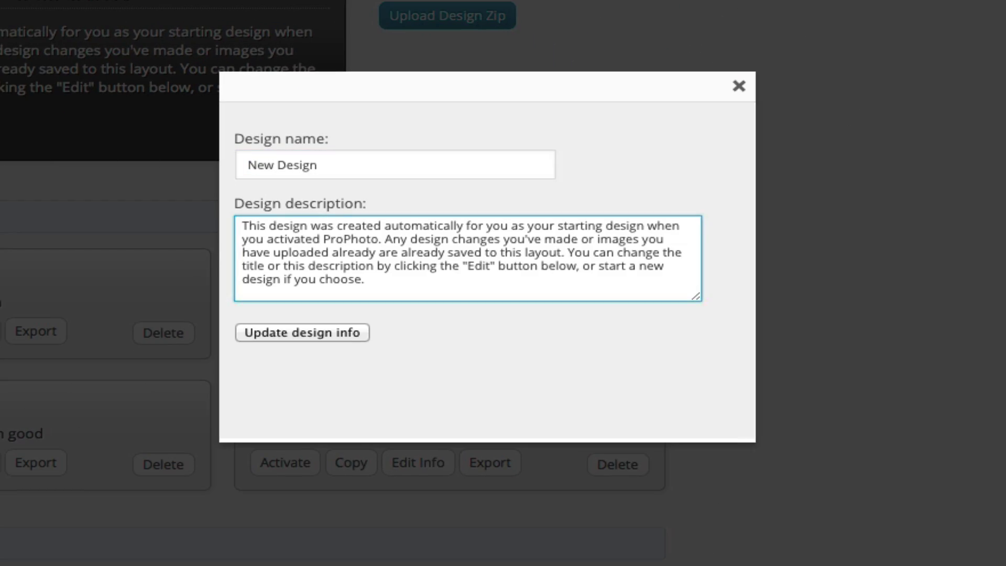
key("ctrl+a")
key("BackSpace")
type("sldfjskdjal")
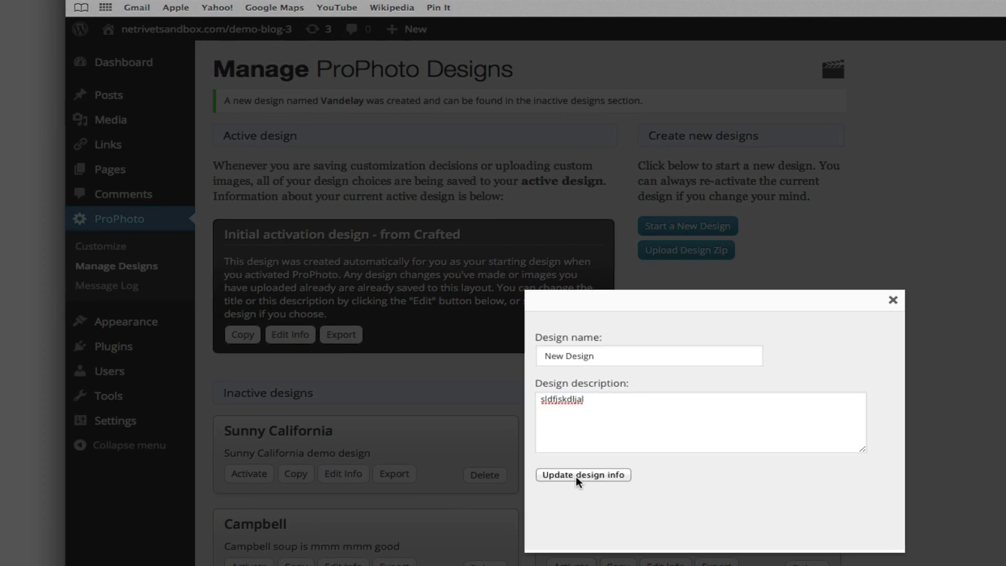
left_click(292, 336)
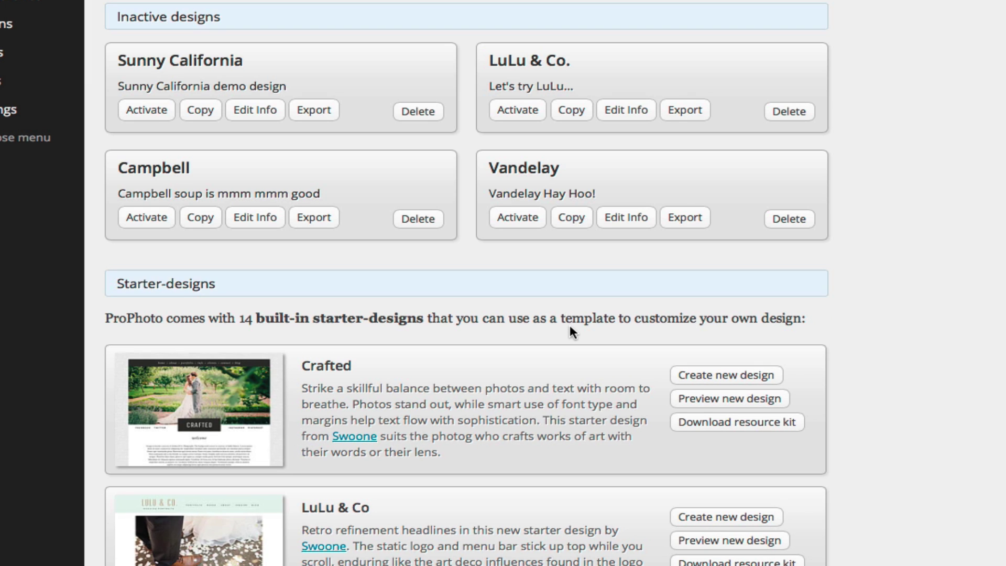
scroll(569, 323, "down", 8)
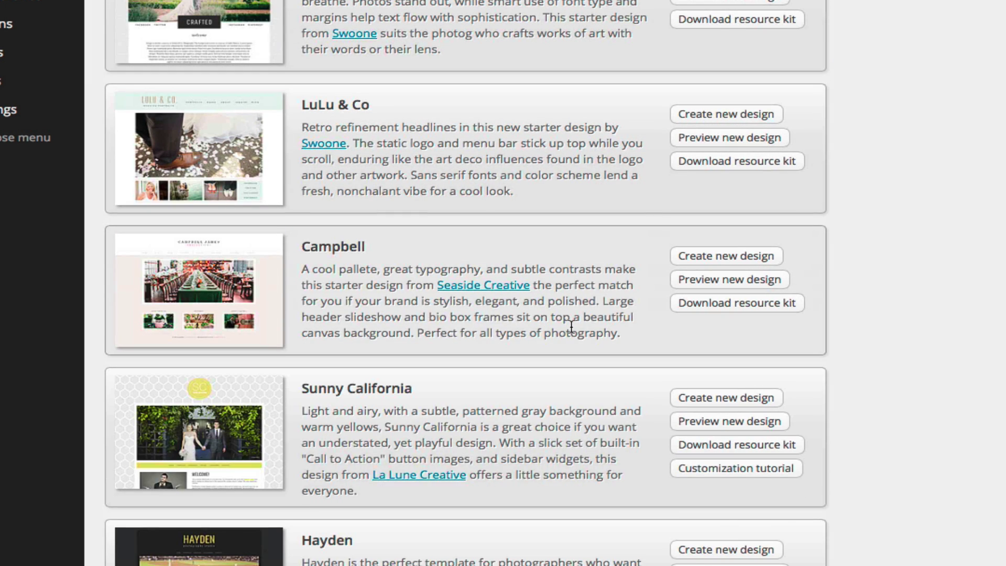
scroll(571, 326, "down", 9)
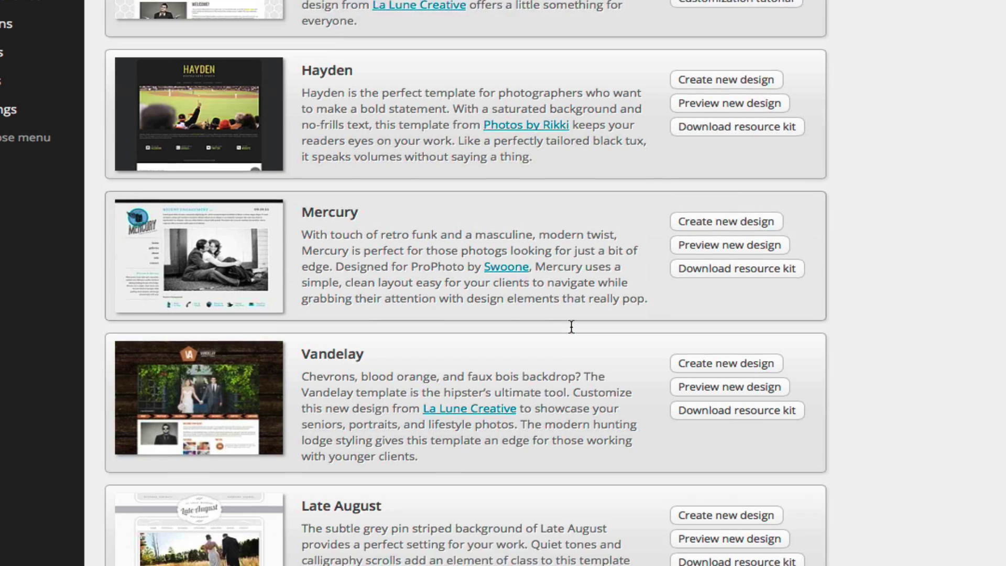
scroll(571, 326, "down", 9)
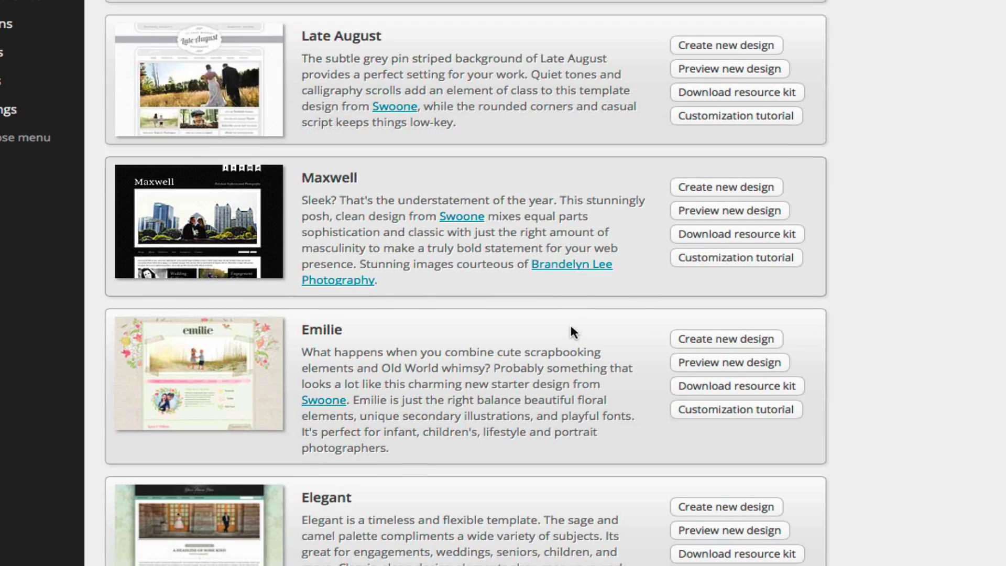
scroll(570, 323, "down", 11)
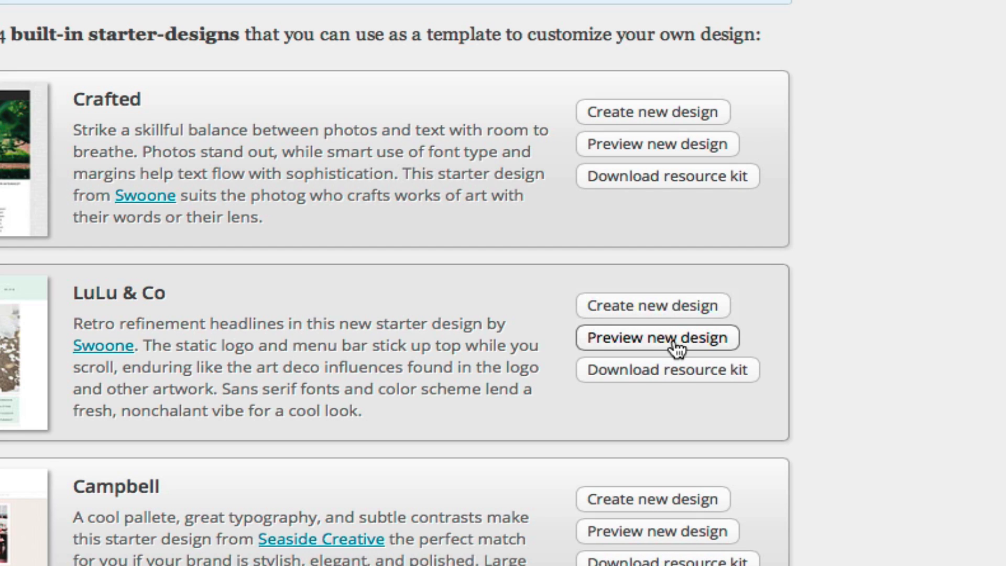
Preview the LuLu & Co starter design, then scroll further down the starter-design list.
left_click(677, 348)
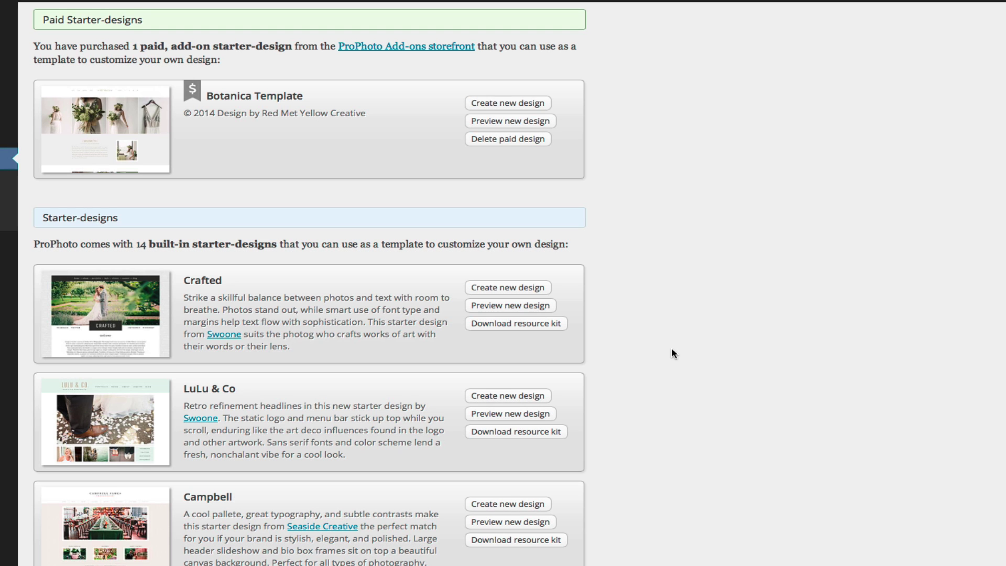
scroll(672, 354, "down", 8)
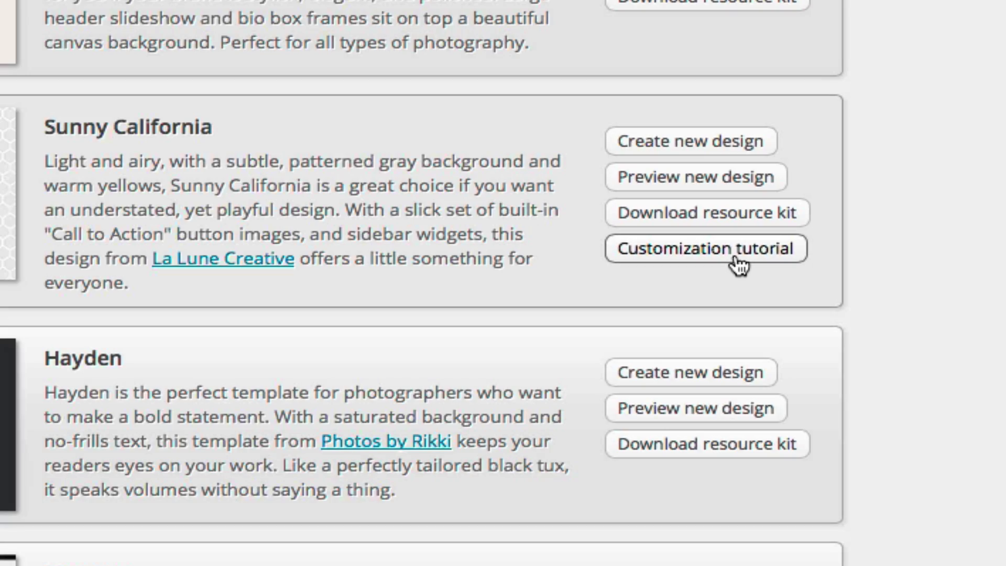
Open the Sunny California customization tutorial and scroll through its contents.
left_click(750, 270)
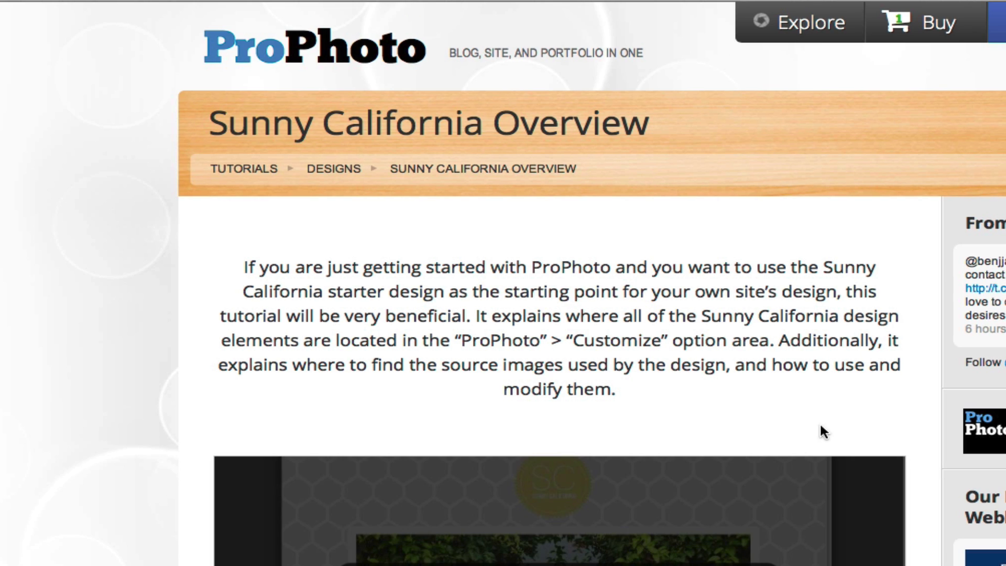
scroll(826, 423, "down", 10)
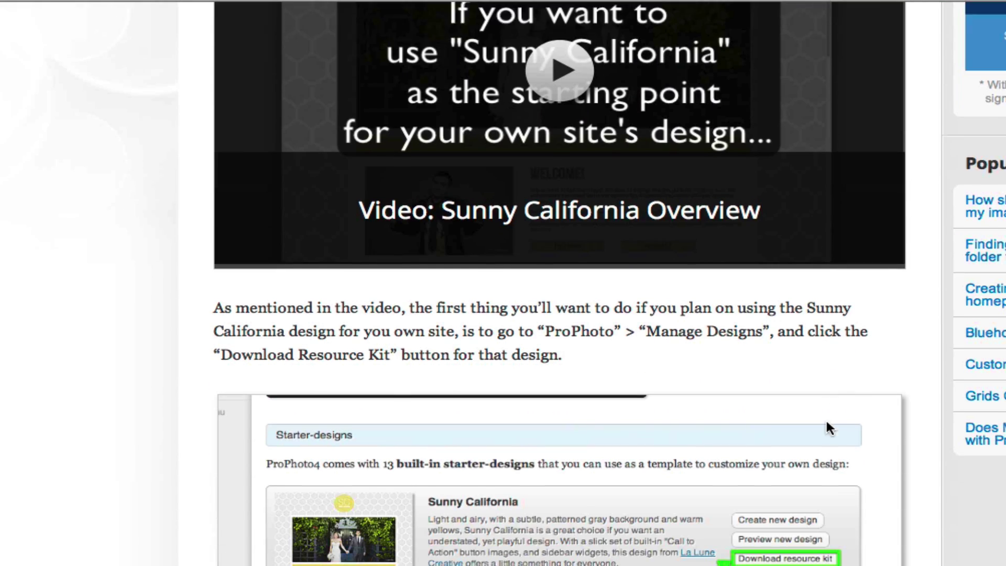
scroll(826, 419, "down", 15)
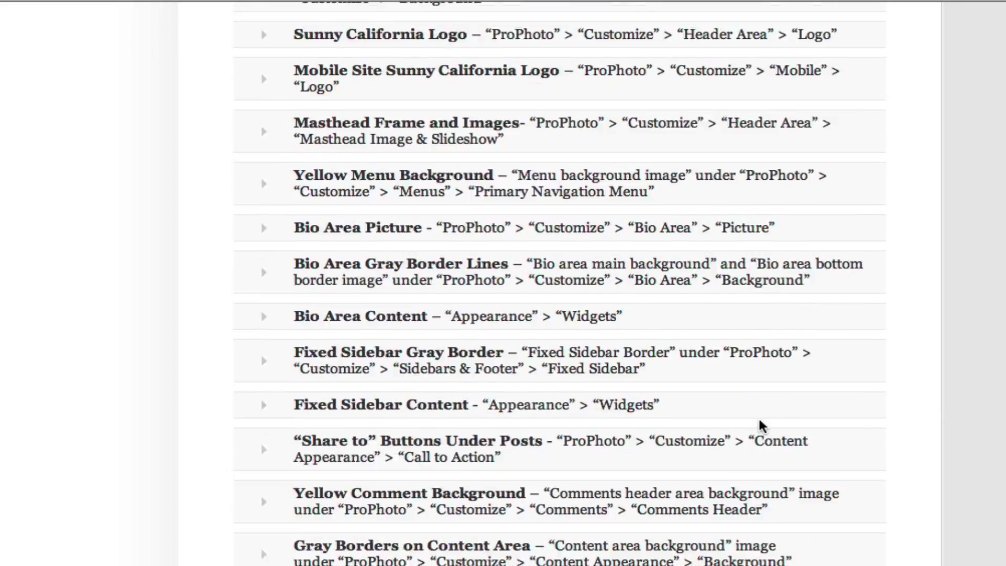
scroll(761, 425, "up", 18)
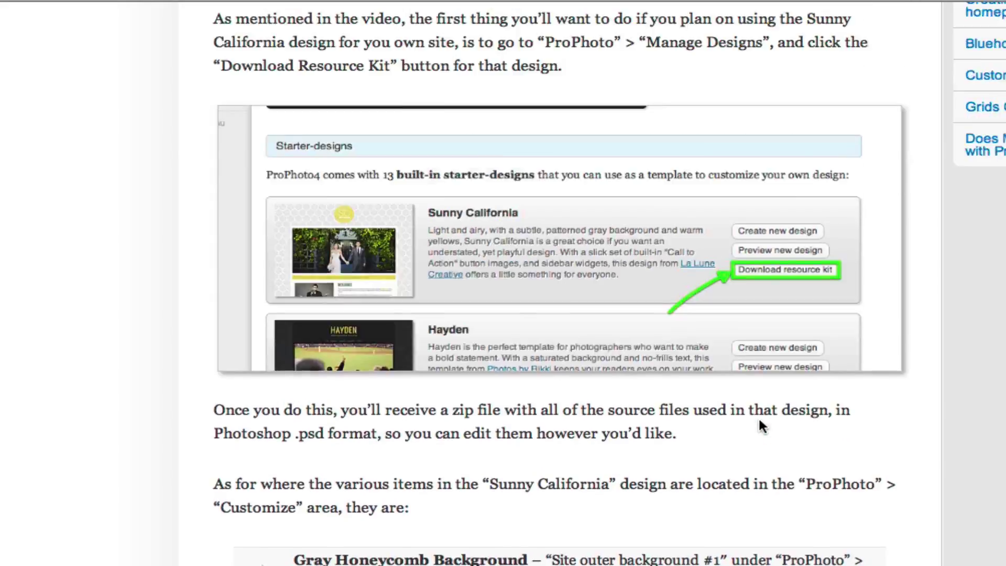
scroll(759, 421, "up", 8)
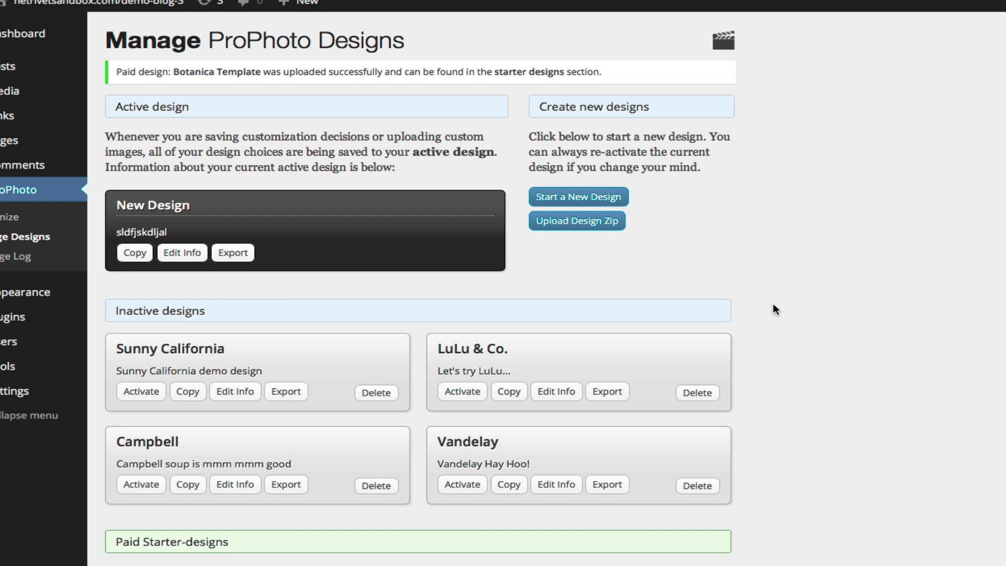
Create 'My New Design' from the Crafted starter with the description 'blah blah blah'.
scroll(772, 304, "down", 9)
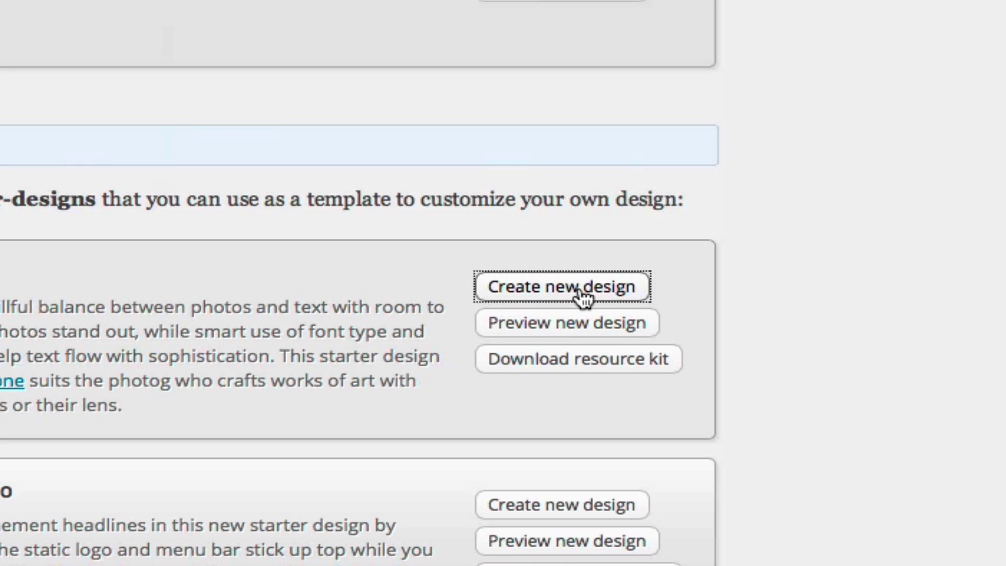
left_click(587, 294)
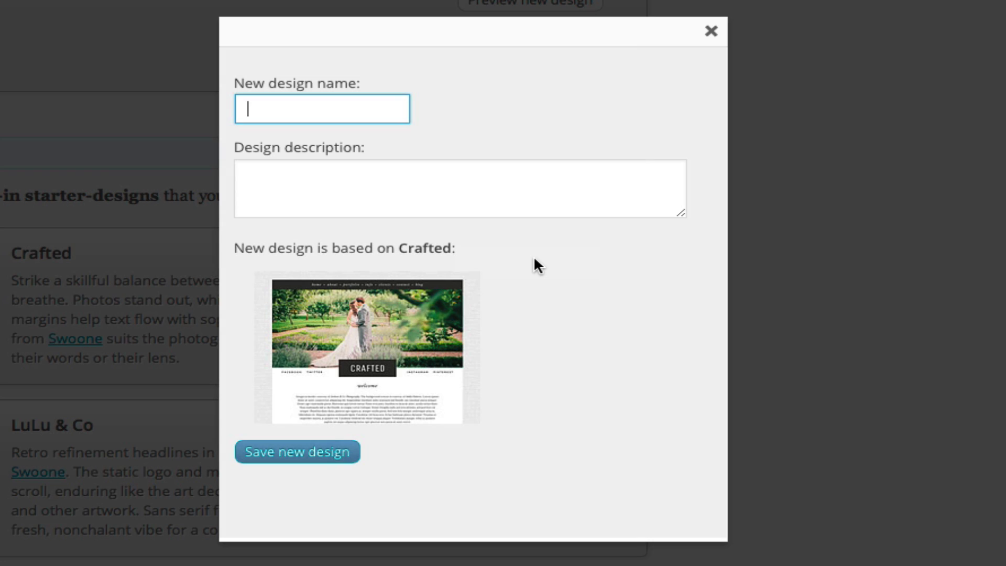
type("My New Design")
left_click(247, 170)
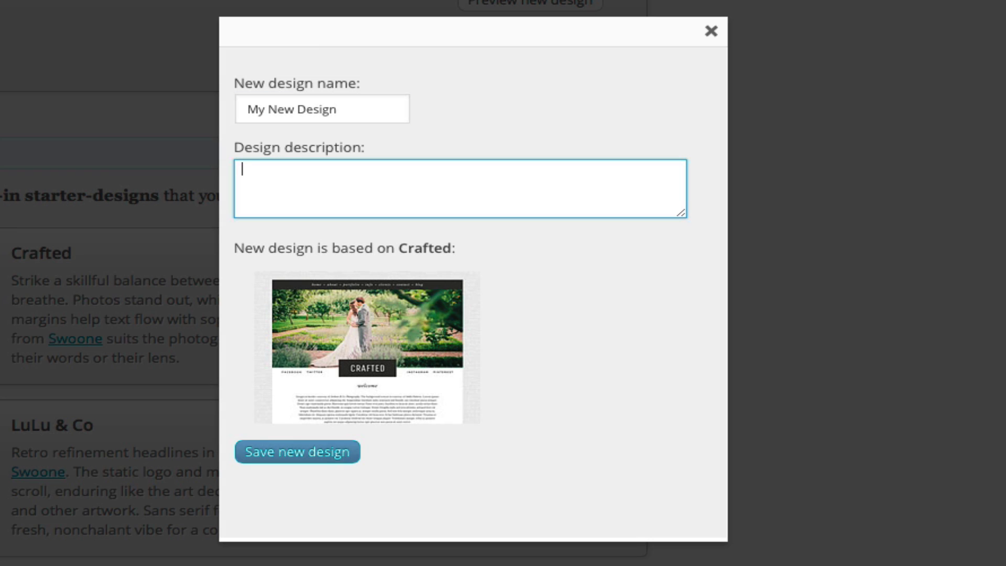
type("blah blah blah")
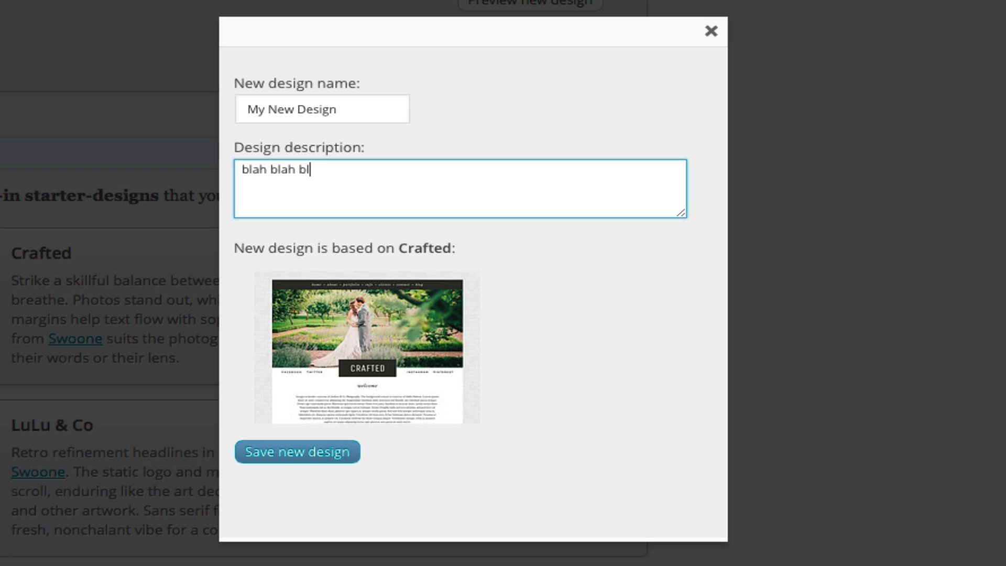
left_click(321, 451)
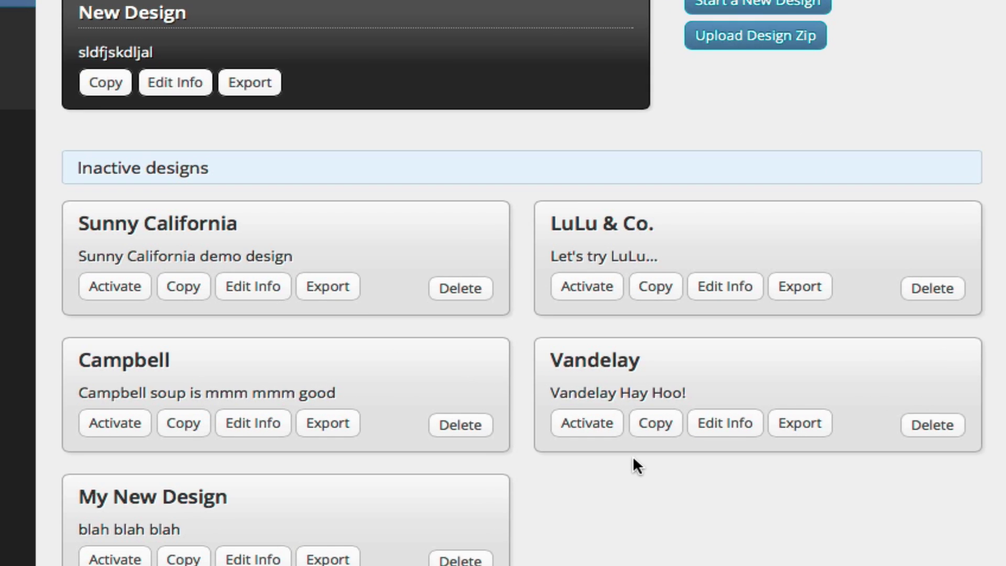
scroll(427, 445, "down", 3)
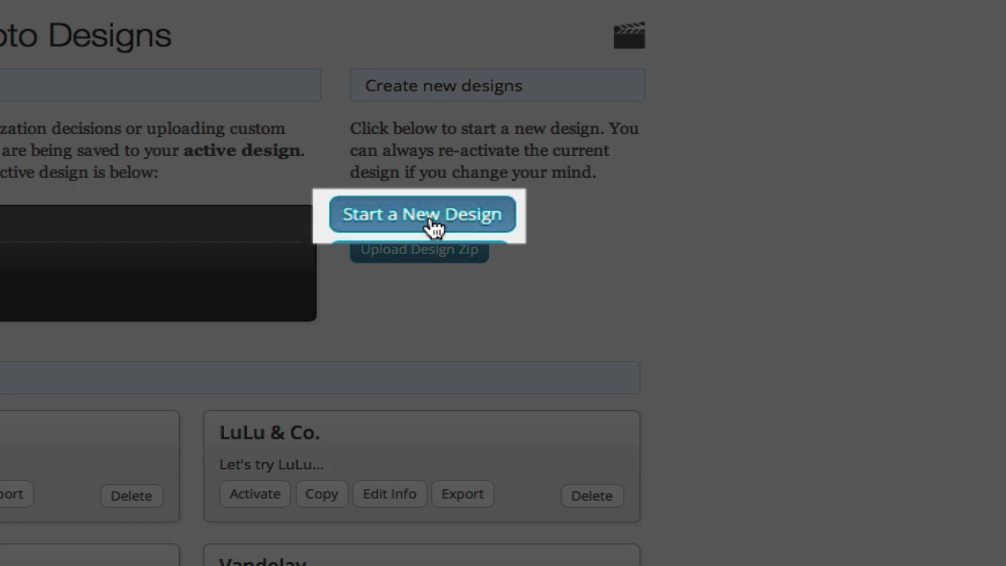
Create a '#YOLO' design from the current design with the description 'sadlfkjsdlkjafsd'.
left_click(433, 224)
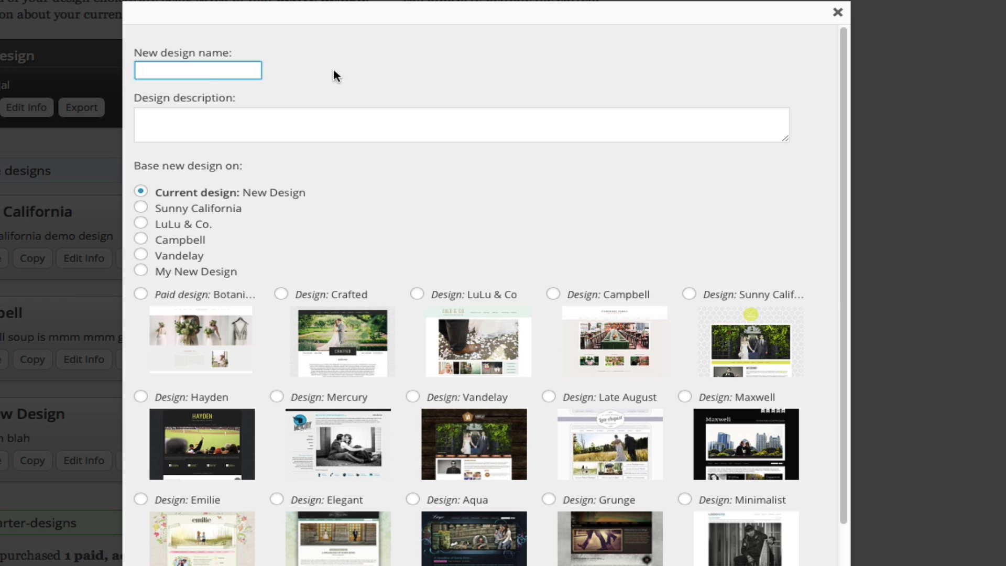
type("#Y")
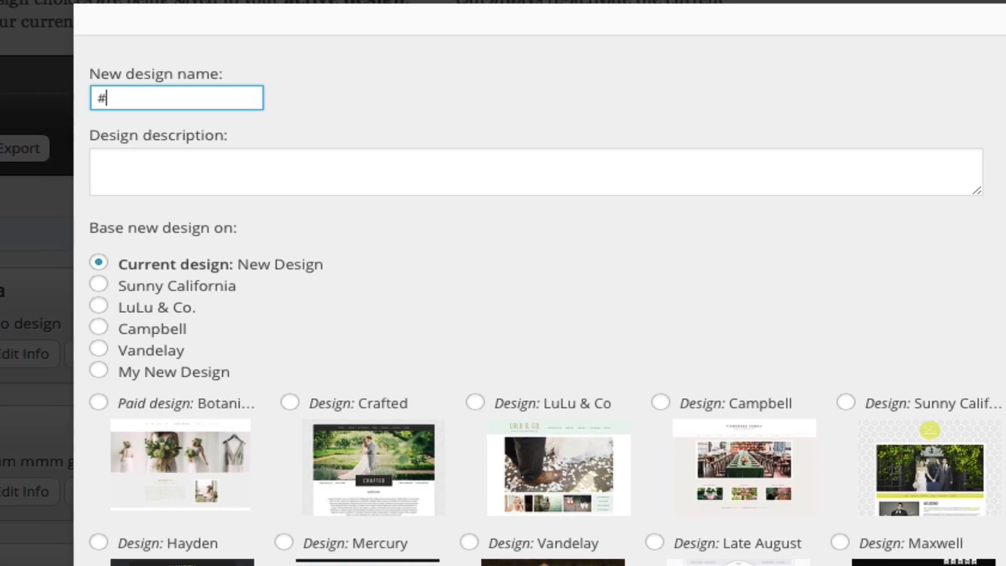
type("OLO")
left_click(47, 210)
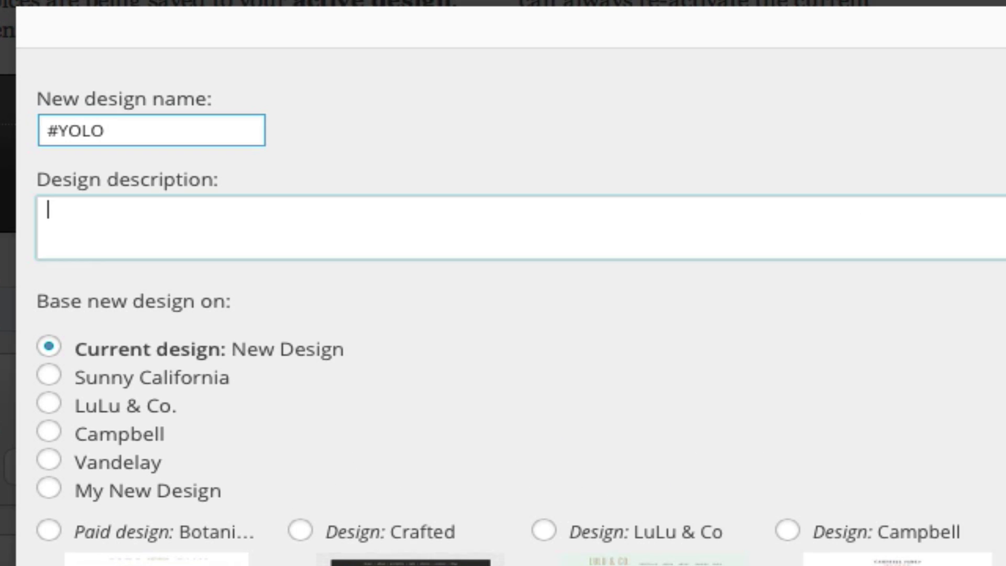
type("sadlfkjsdlkjafsd")
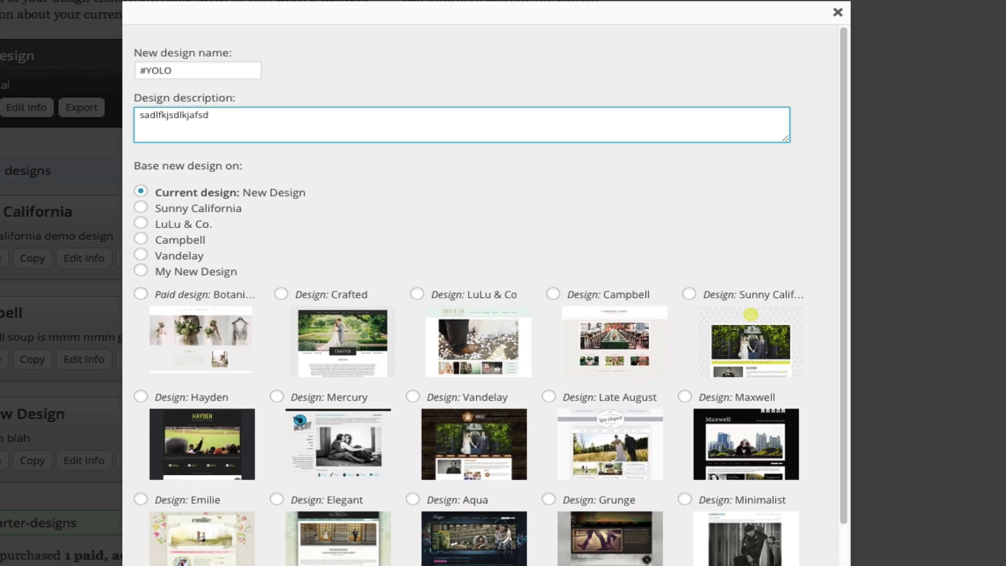
scroll(380, 202, "down", 3)
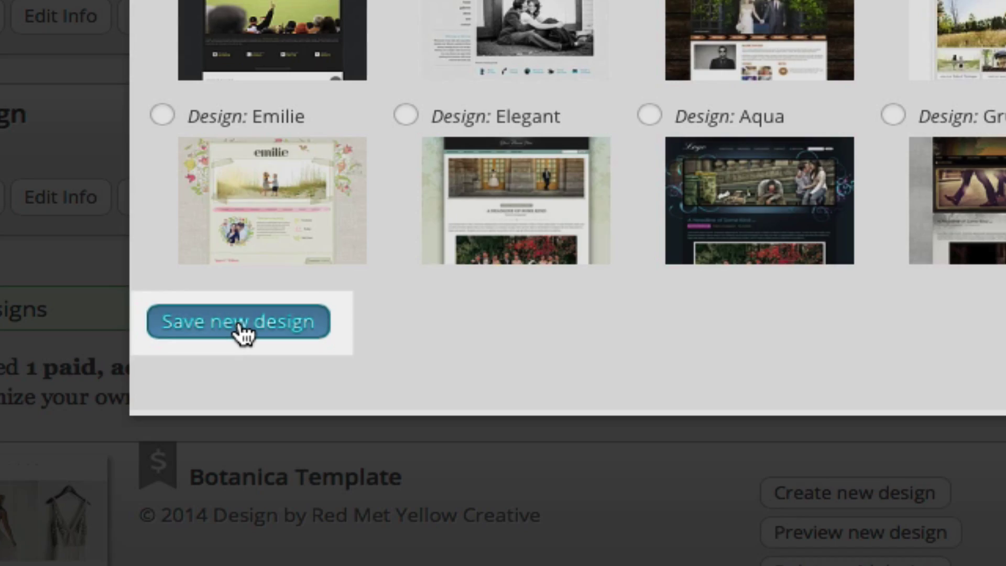
left_click(251, 328)
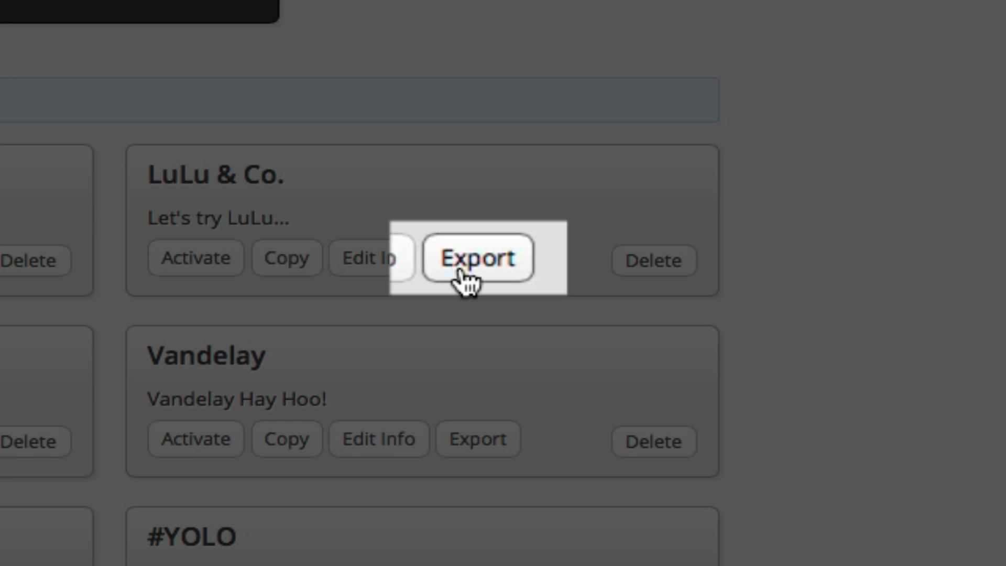
Export the LuLu & Co. design.
left_click(465, 277)
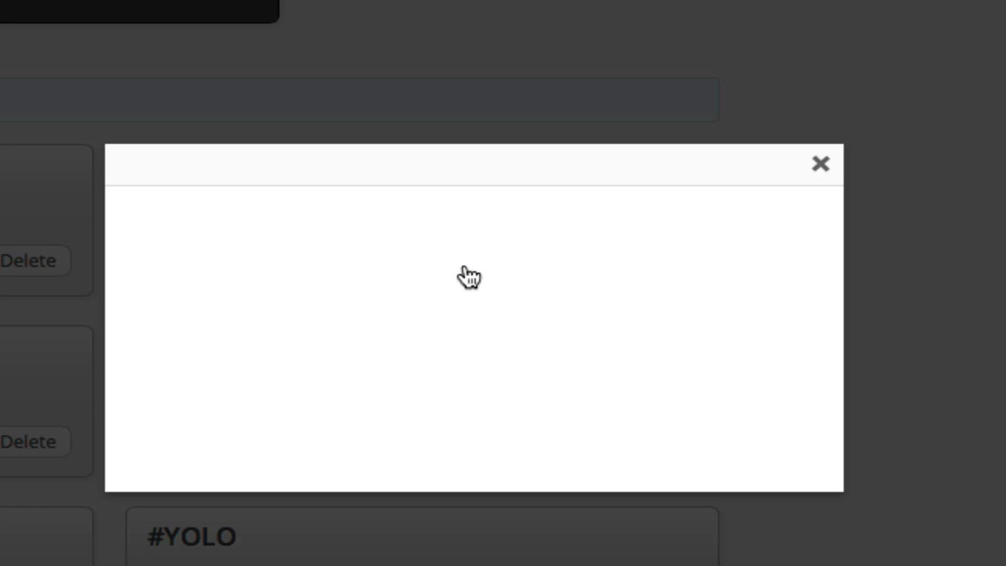